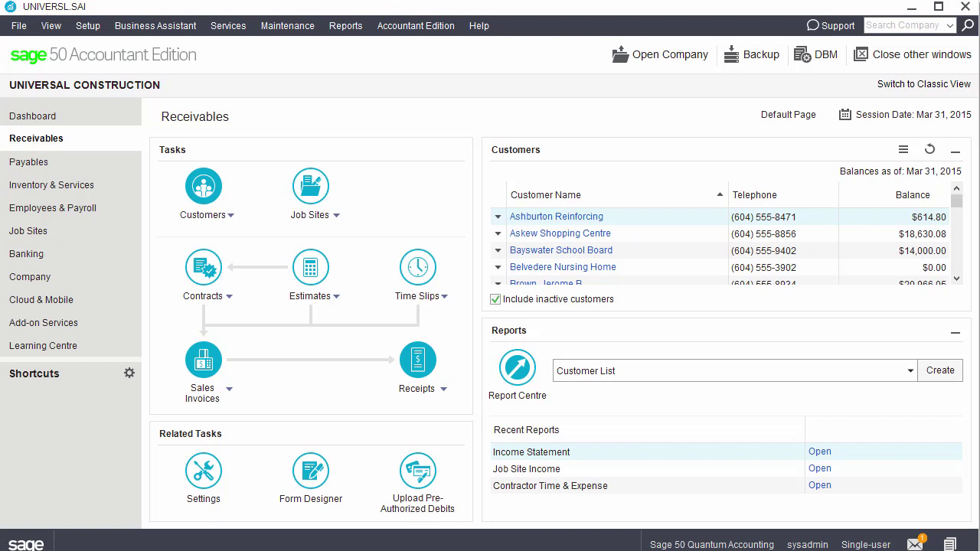
- Check Help for product updates and dismiss the notice that the downloaded update installs on closing
click(479, 31)
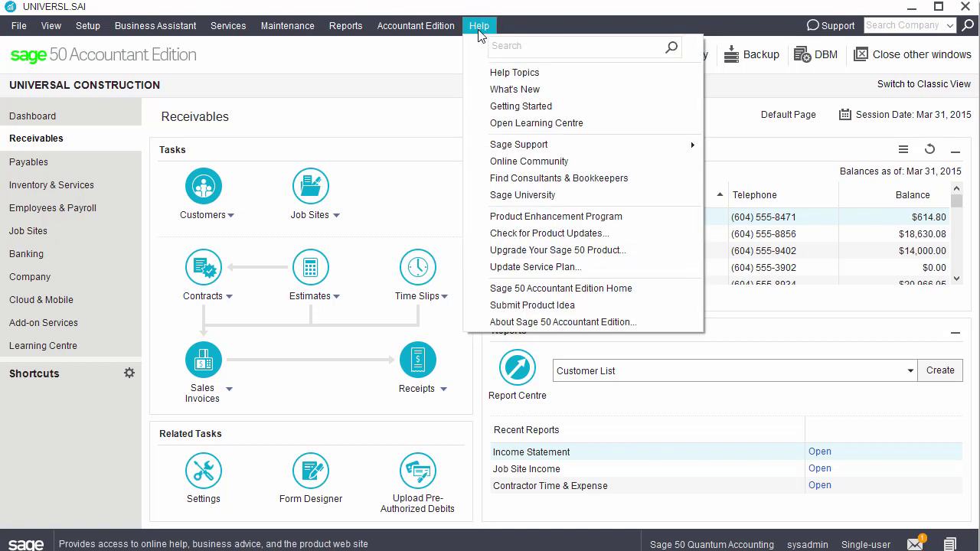
click(494, 233)
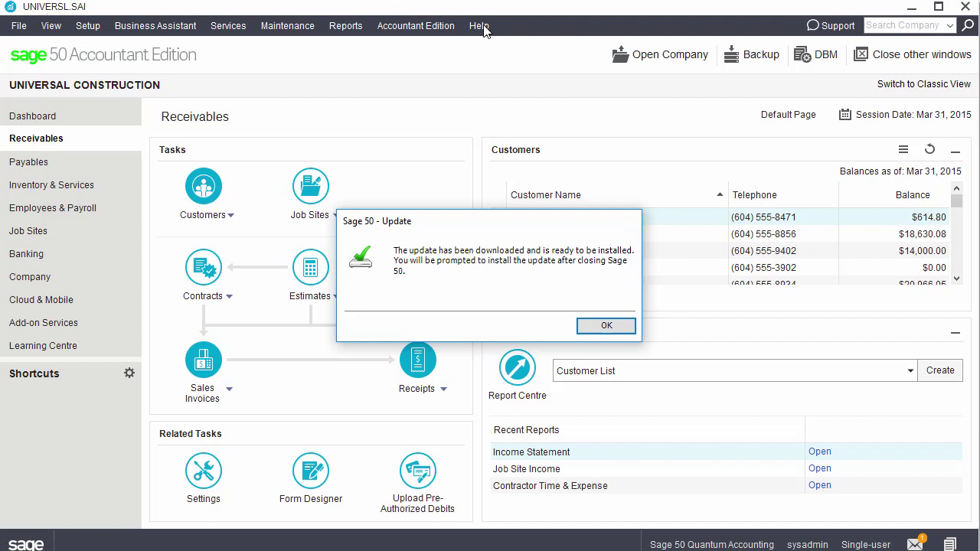
click(609, 327)
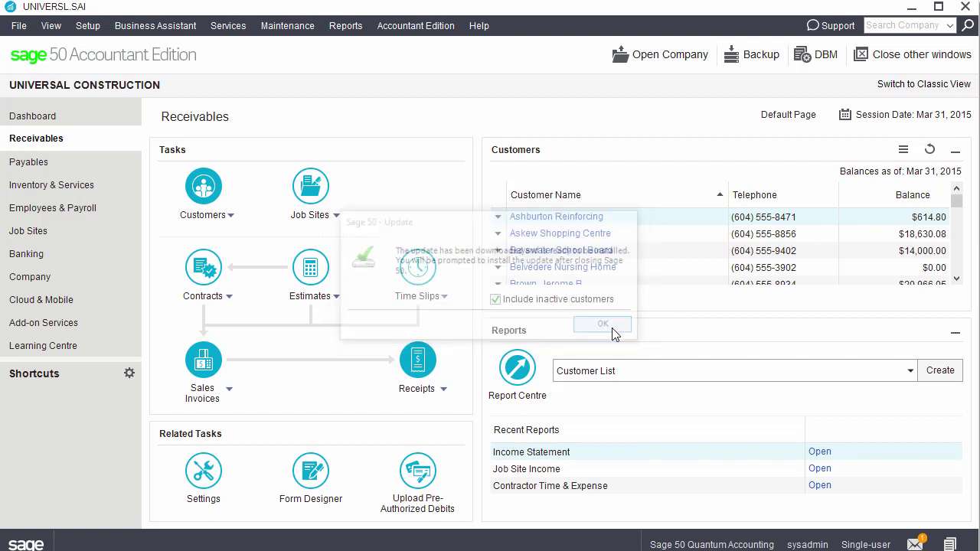
- Close Sage 50, then download and run the 2019 installer from sage50accounting.ca/download/2019
click(965, 7)
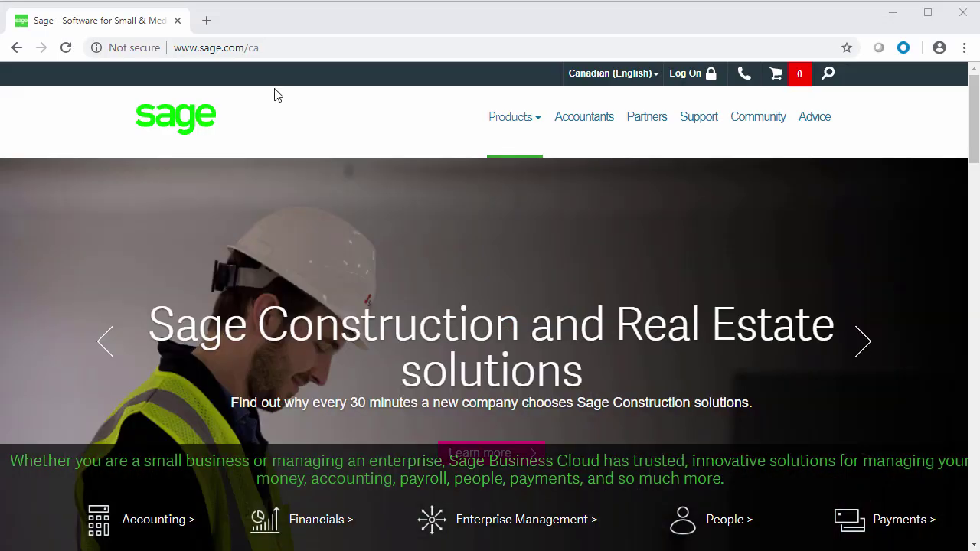
click(838, 46)
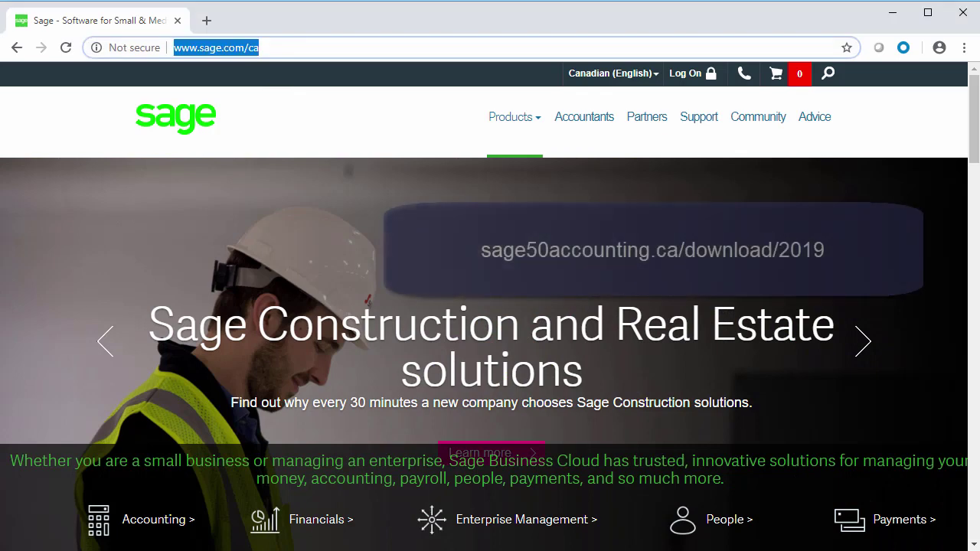
text(sage50accounting.ca/download/2019)
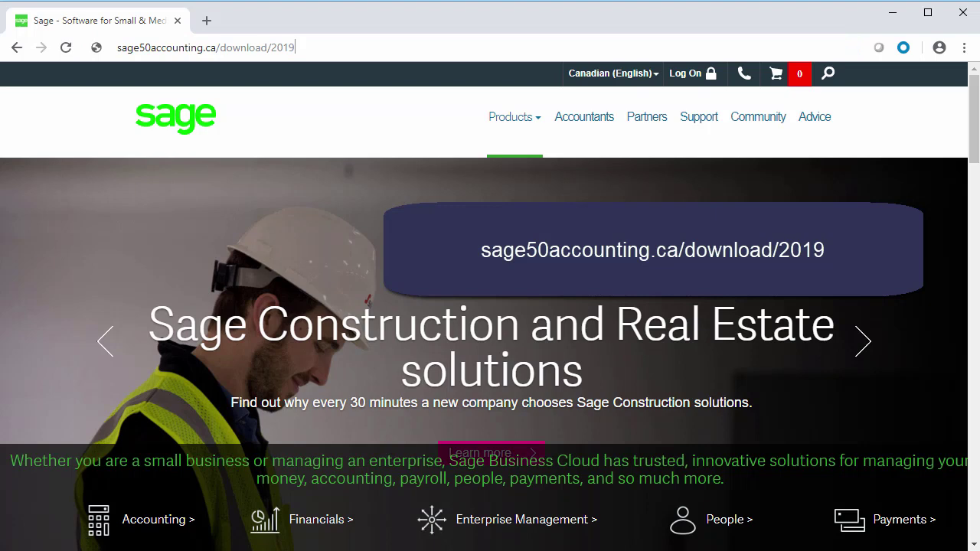
key(Return)
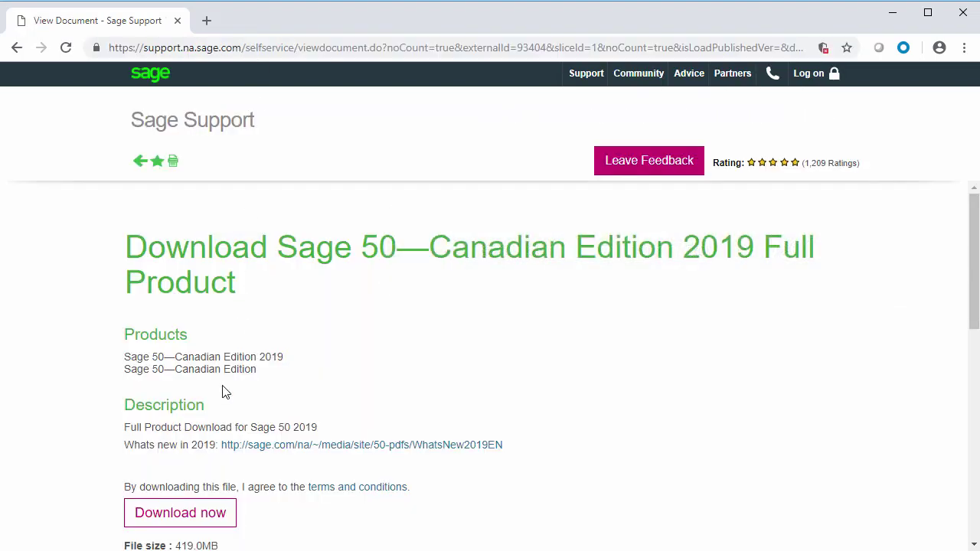
click(212, 519)
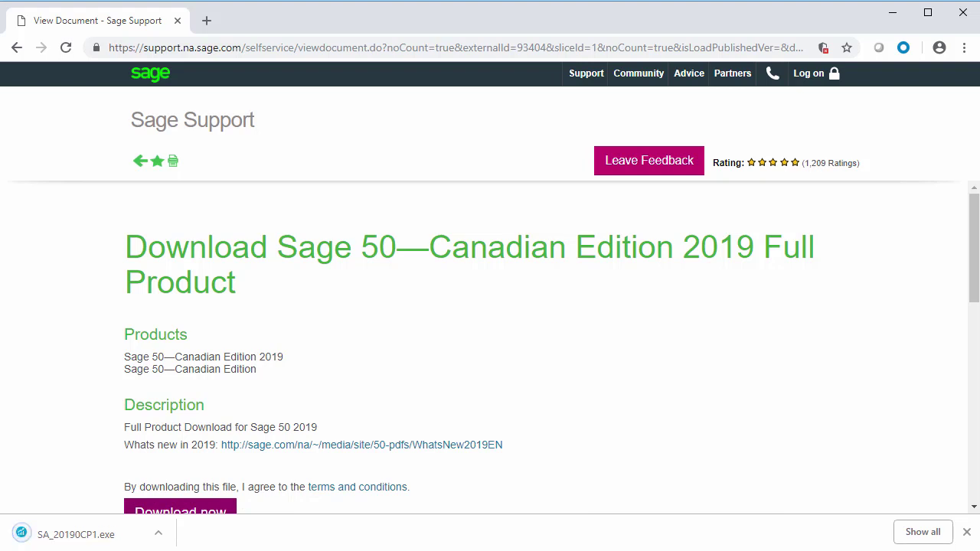
click(77, 535)
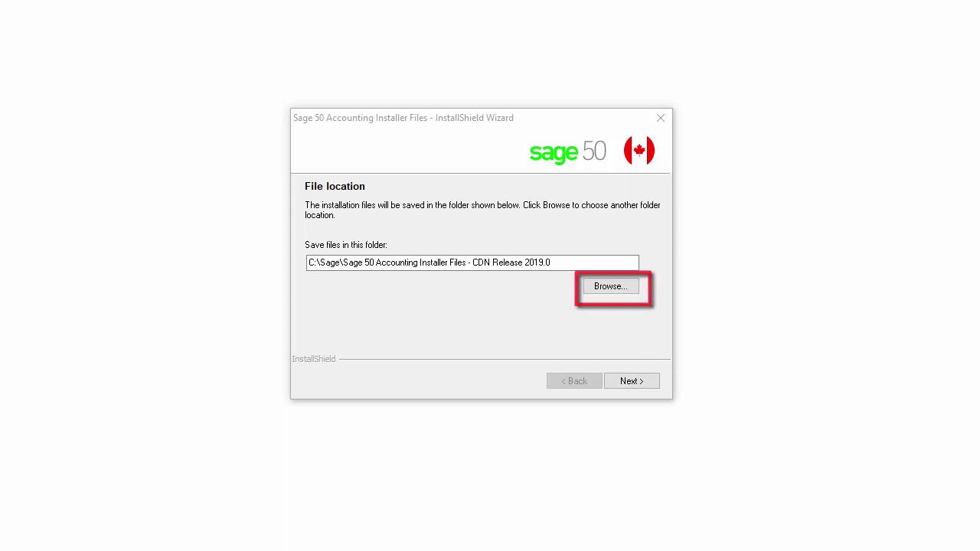
- Extract the installation files to the default folder and launch Install Sage 50
click(631, 381)
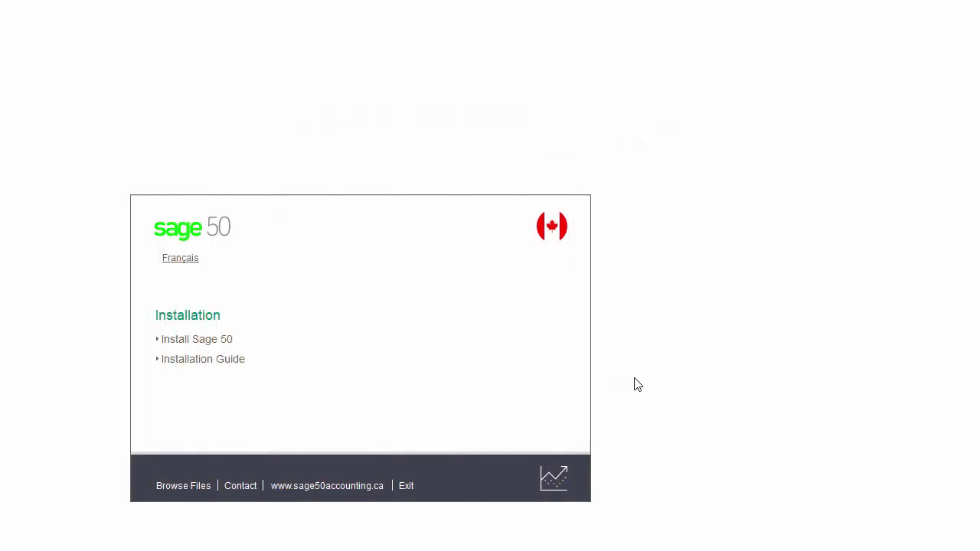
click(201, 341)
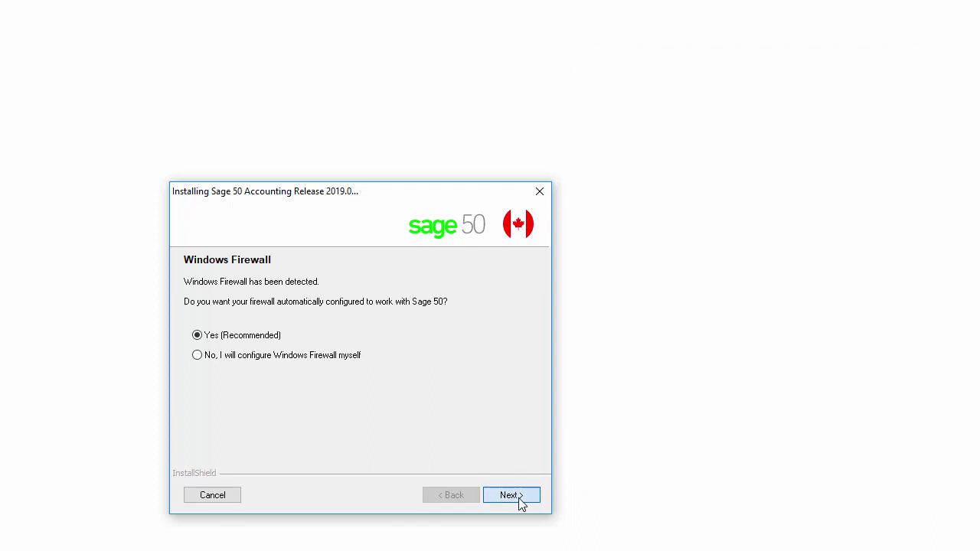
- Accept automatic firewall setup and typical installation, and choose manual product activation
click(520, 502)
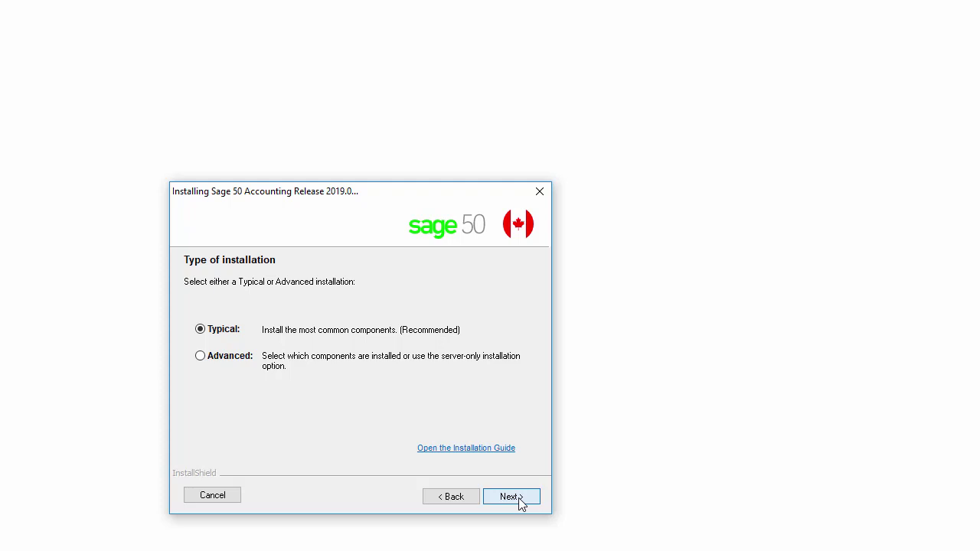
click(518, 499)
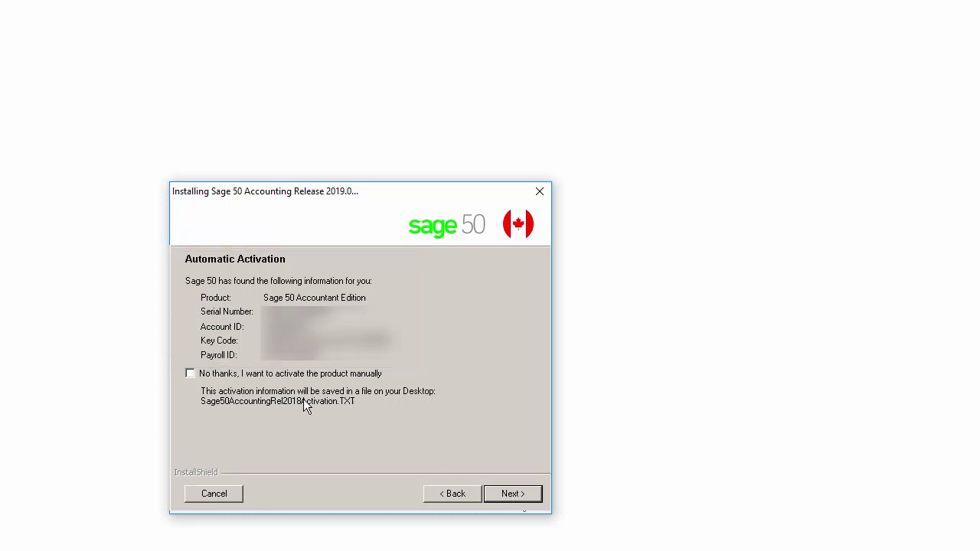
click(290, 374)
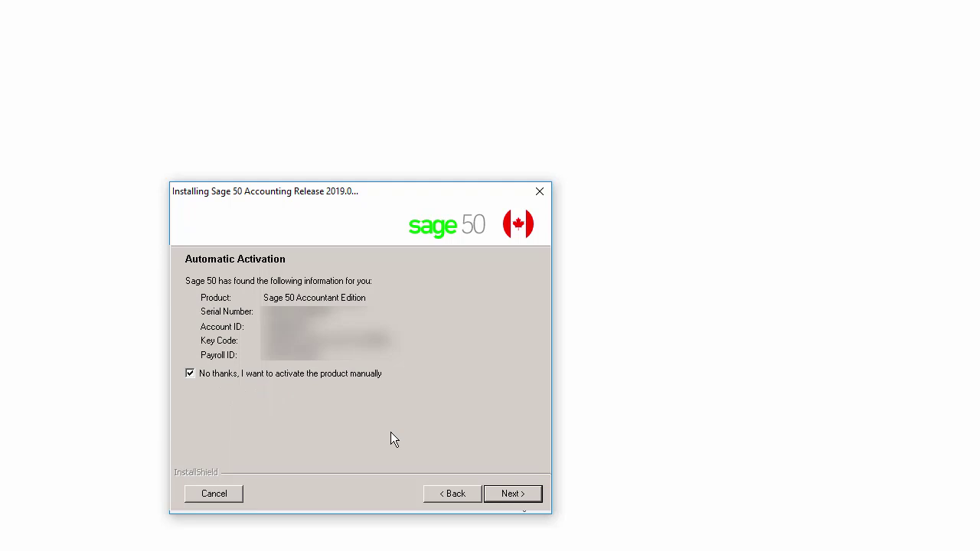
click(496, 496)
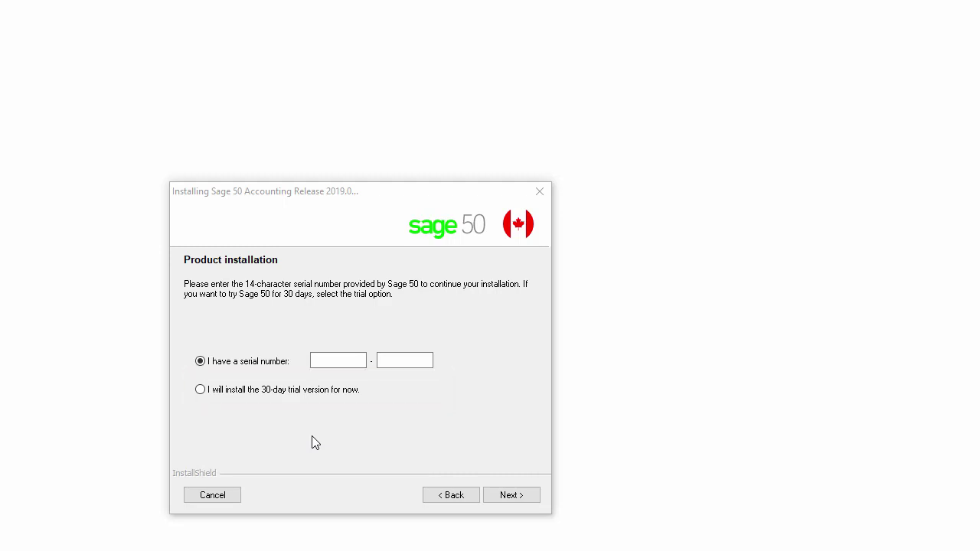
- Submit the serial number, agree to the license terms and install Sage 50 Premium Accounting
click(202, 360)
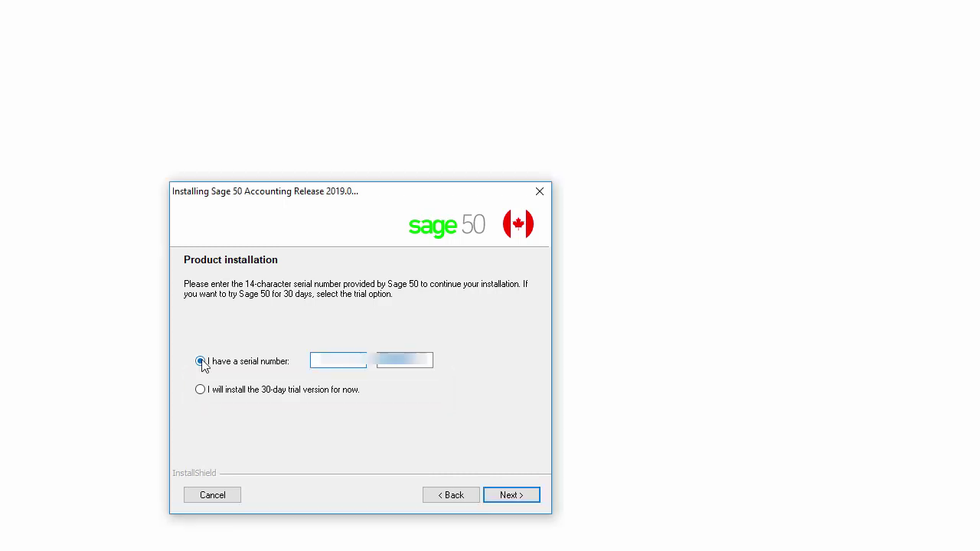
click(521, 498)
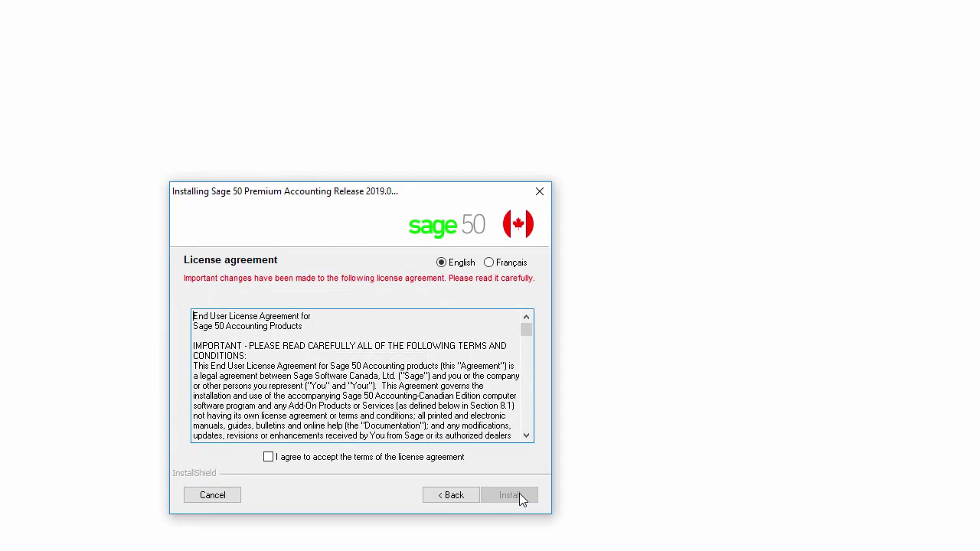
drag(525, 330, 531, 434)
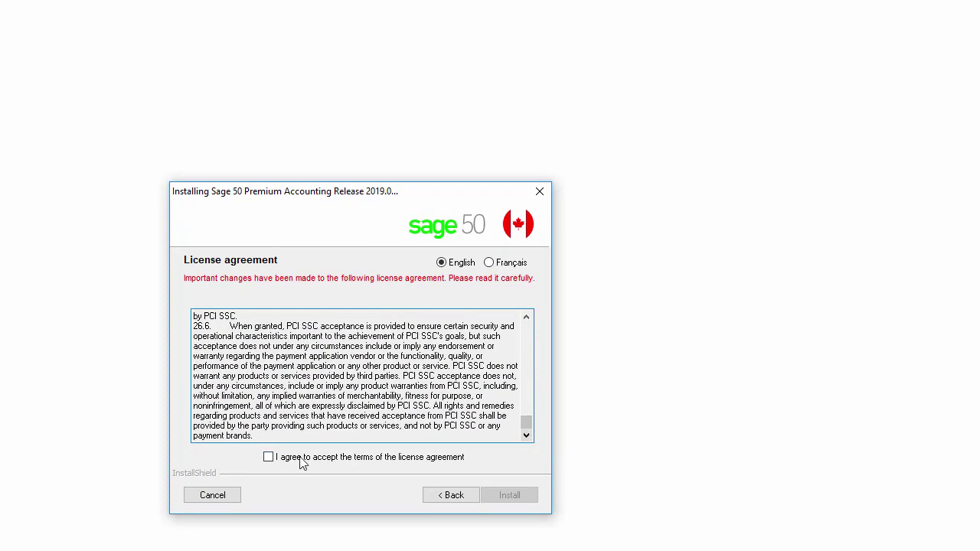
click(269, 457)
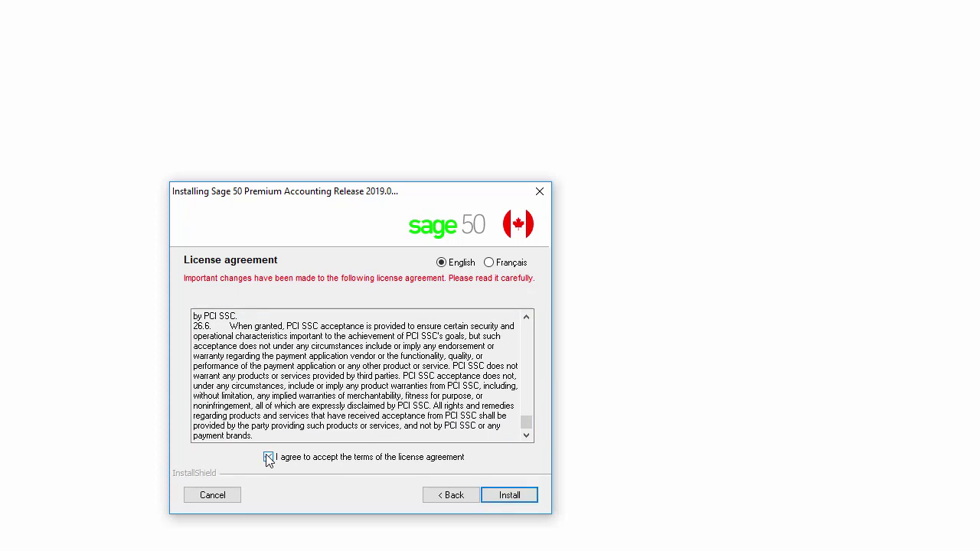
click(510, 495)
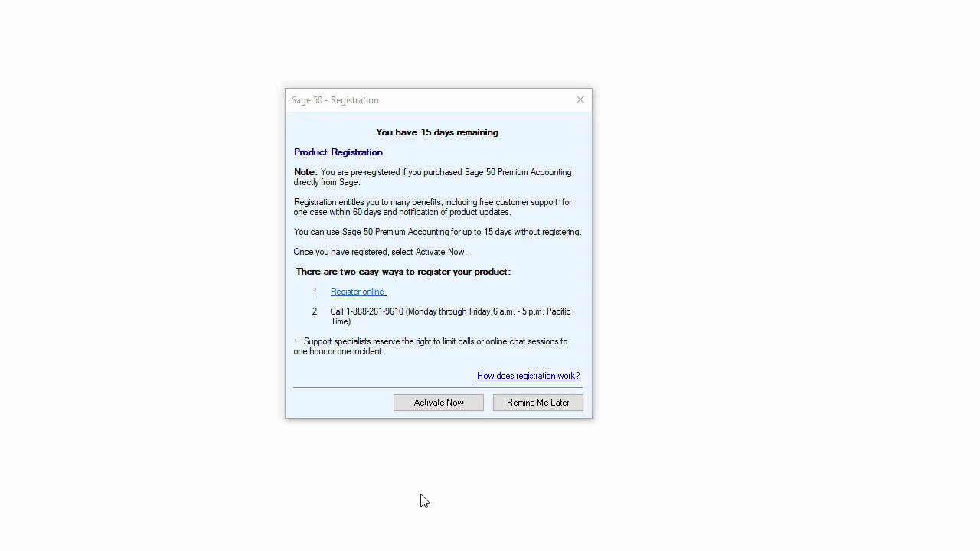
- Activate with company name 'Sage', pasting in the serial number, account ID and key code
click(434, 406)
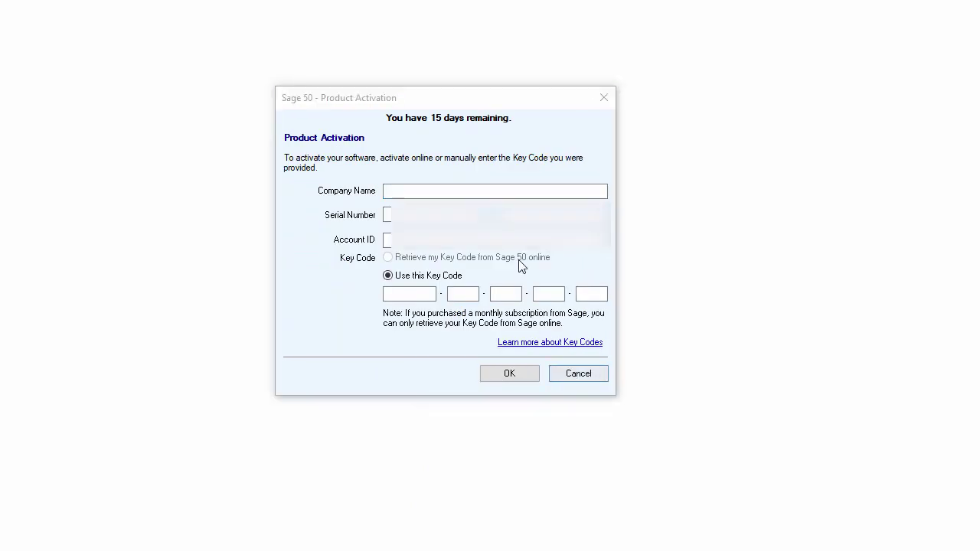
click(472, 190)
text(Sage)
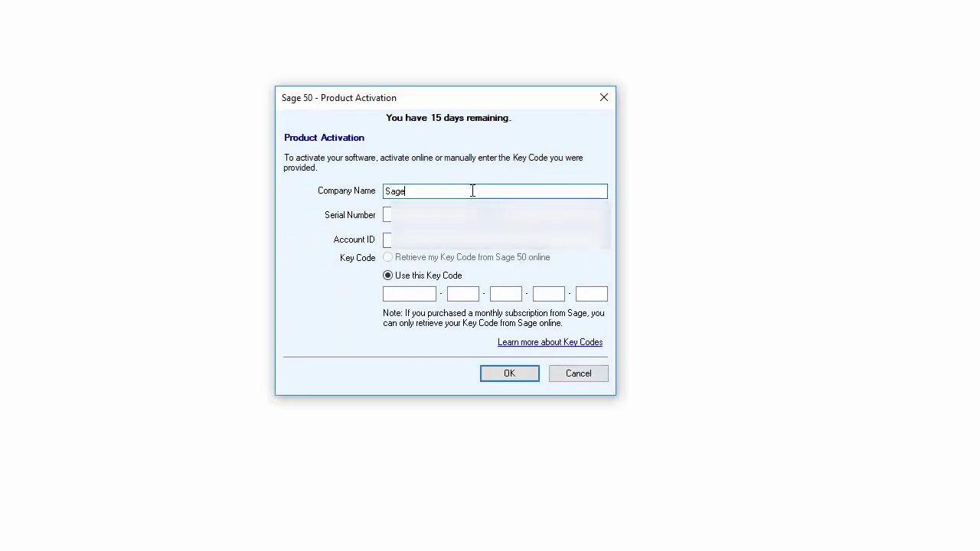
key(Tab)
key(ctrl+v)
key(Tab)
key(ctrl+v)
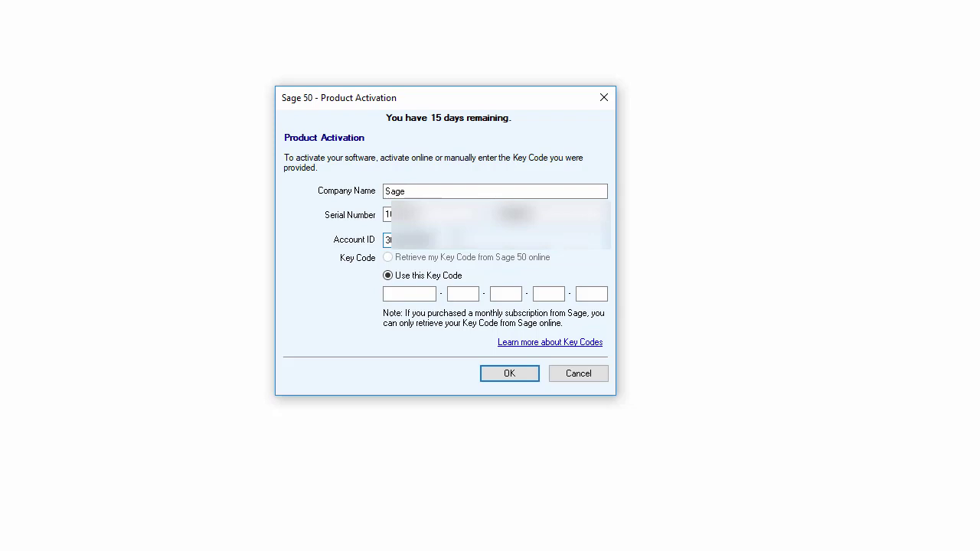
key(Tab)
key(ctrl+v)
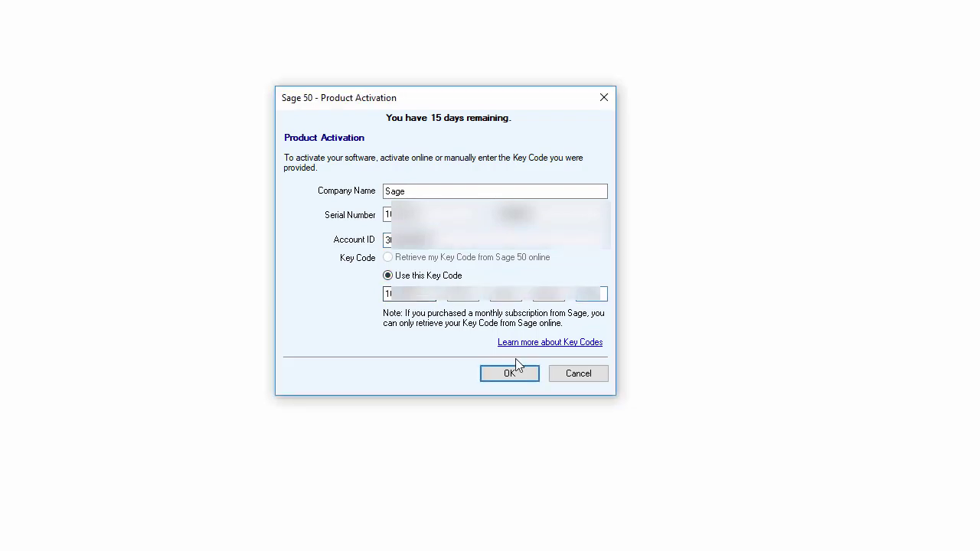
click(519, 376)
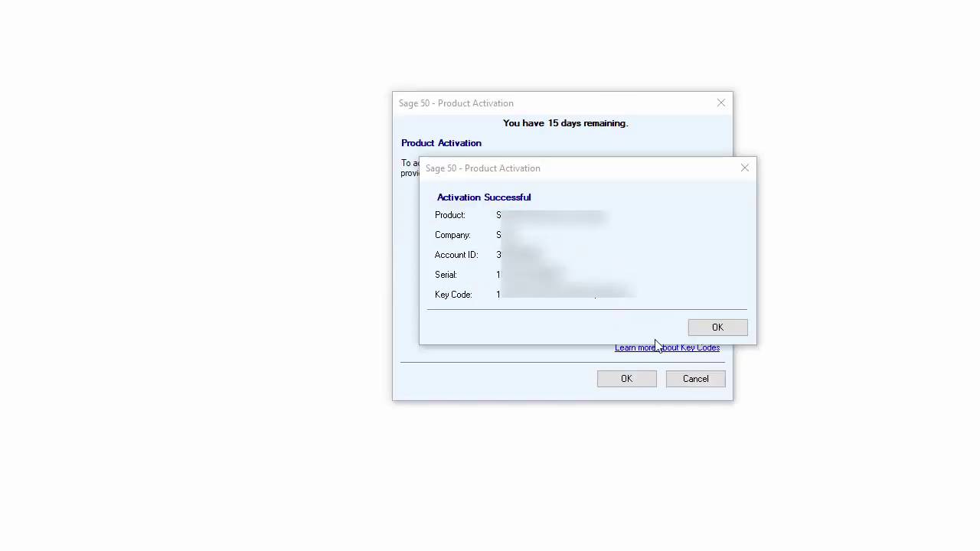